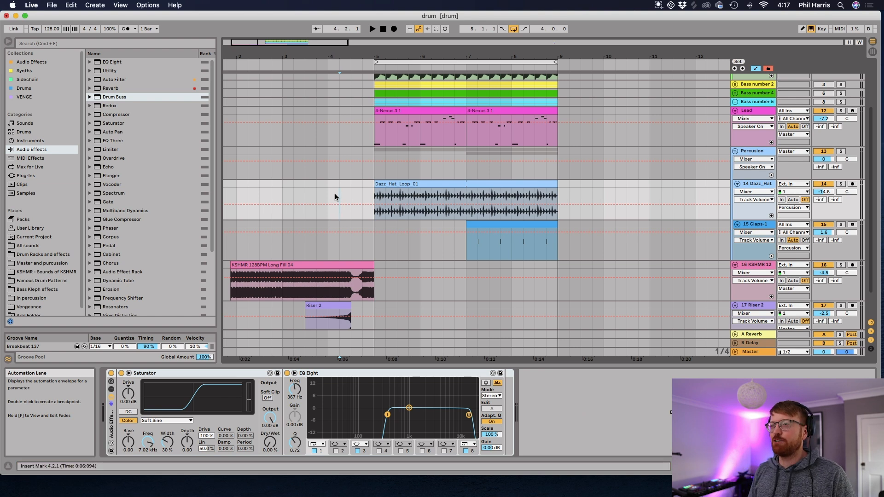
Play the looped section without bass and activate the Bass number 1 group
{"action": "key", "text": "space"}
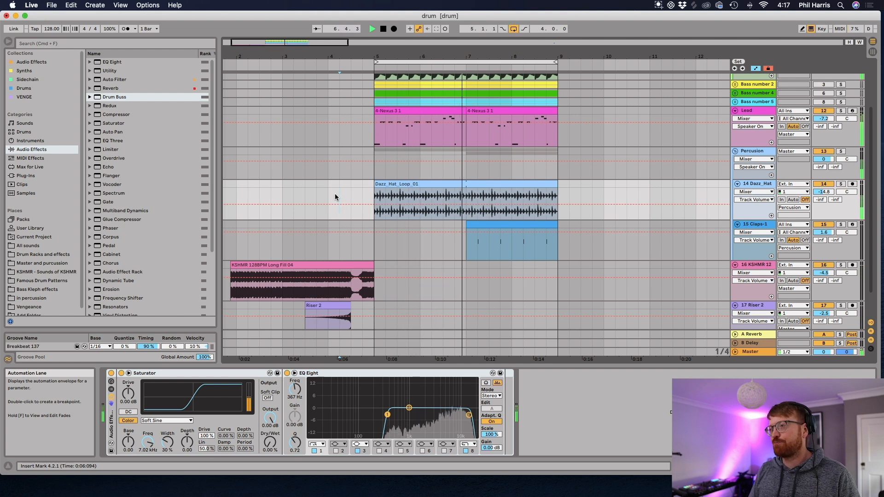
{"action": "key", "text": "space"}
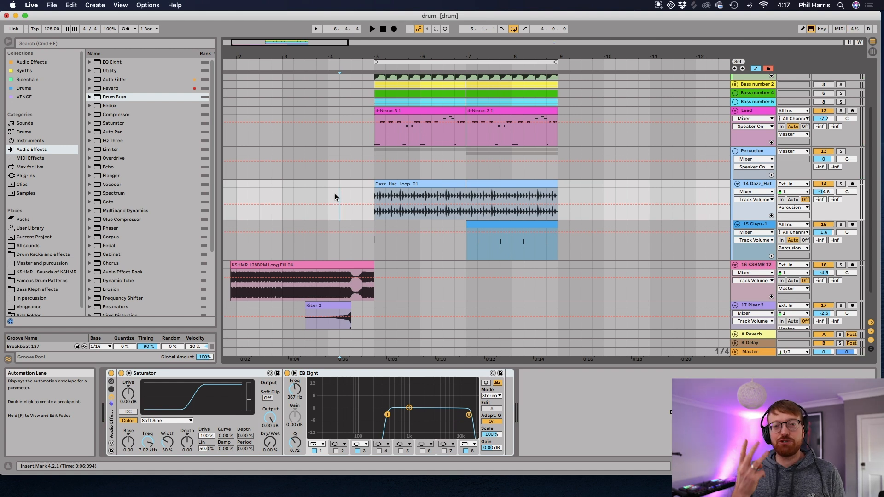
{"action": "scroll", "coordinate": [584, 229], "scroll_direction": "up", "scroll_amount": 3}
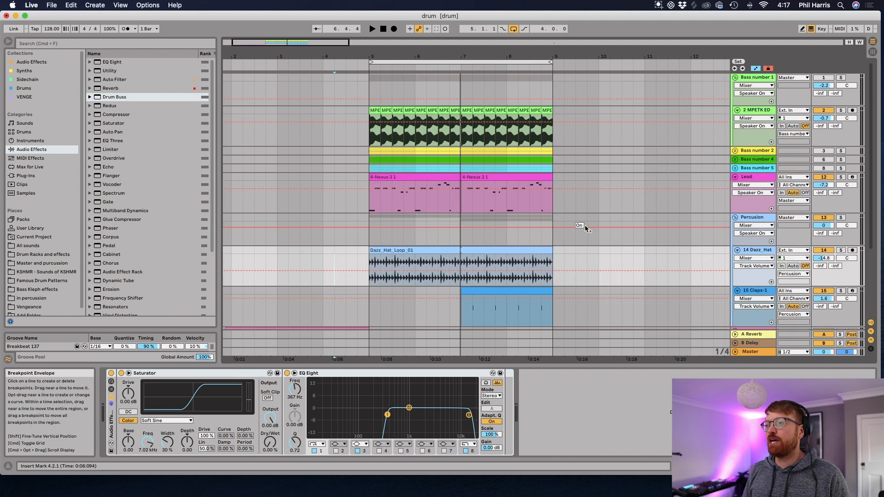
{"action": "left_click", "coordinate": [824, 79]}
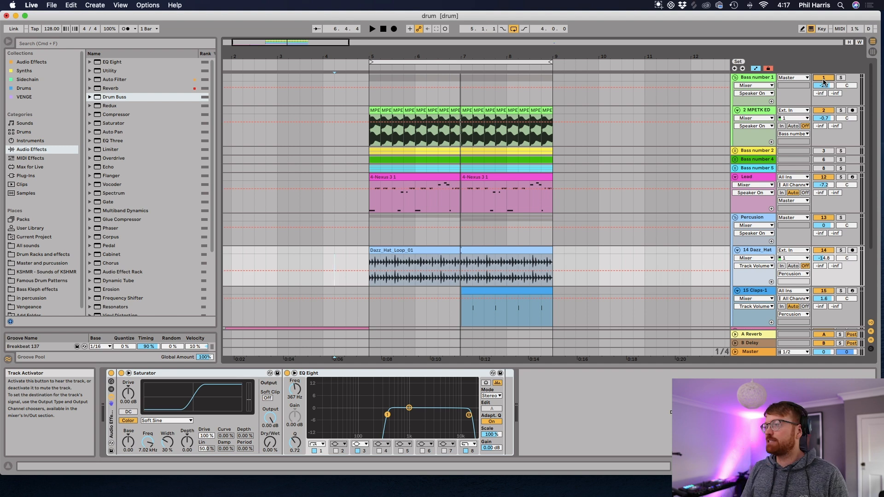
Loop the first MPETK EDM Kick clip at bar 5 and play it with its track soloed
{"action": "left_click_drag", "start_coordinate": [370, 56], "coordinate": [369, 82]}
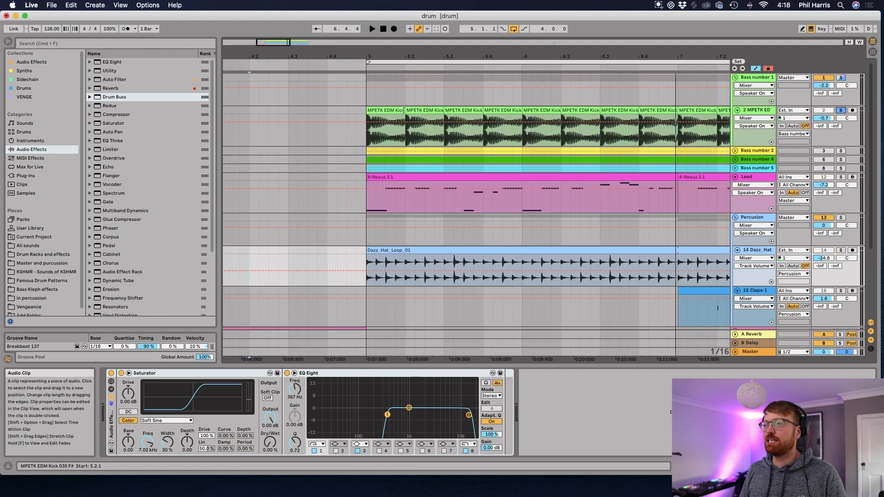
{"action": "left_click", "coordinate": [397, 110]}
{"action": "key", "text": "super+l"}
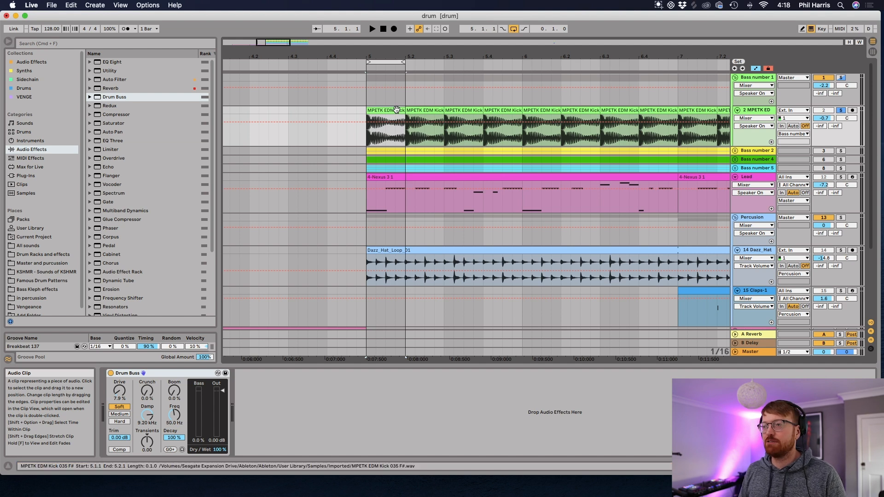
{"action": "key", "text": "space"}
{"action": "key", "text": "space"}
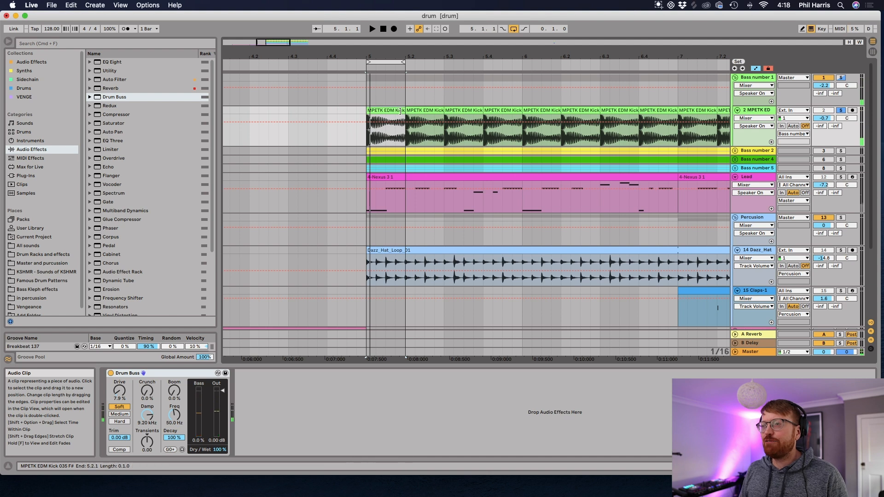
Shorten the first kick clip to just its opening transient and play it in the loop
{"action": "left_click_drag", "start_coordinate": [402, 111], "coordinate": [375, 110]}
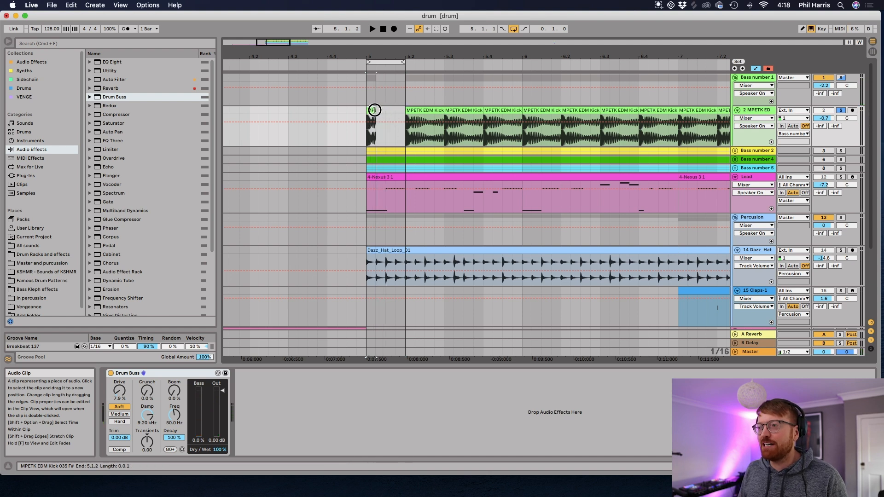
{"action": "scroll", "coordinate": [374, 110], "scroll_direction": "up", "scroll_amount": 4}
{"action": "left_click_drag", "start_coordinate": [372, 111], "coordinate": [354, 111]}
{"action": "key", "text": "space"}
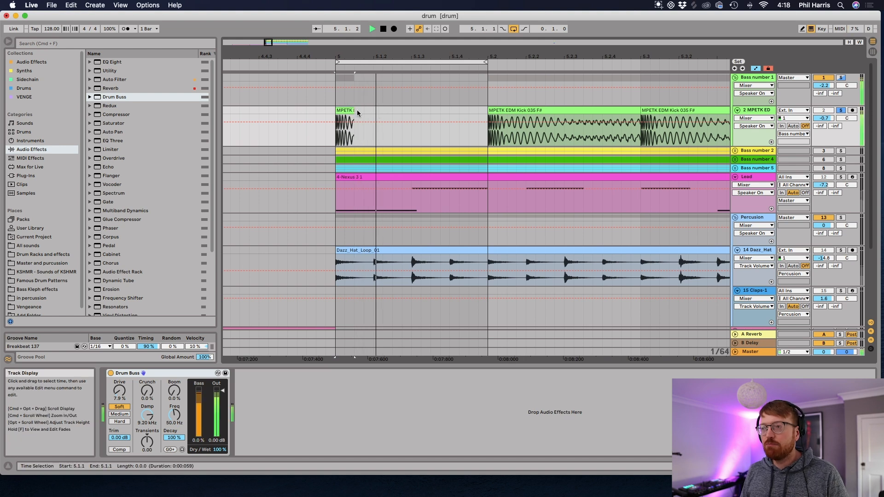
Extend the first kick clip back to one full beat and play it again
{"action": "key", "text": "space"}
{"action": "left_click_drag", "start_coordinate": [362, 110], "coordinate": [485, 115]}
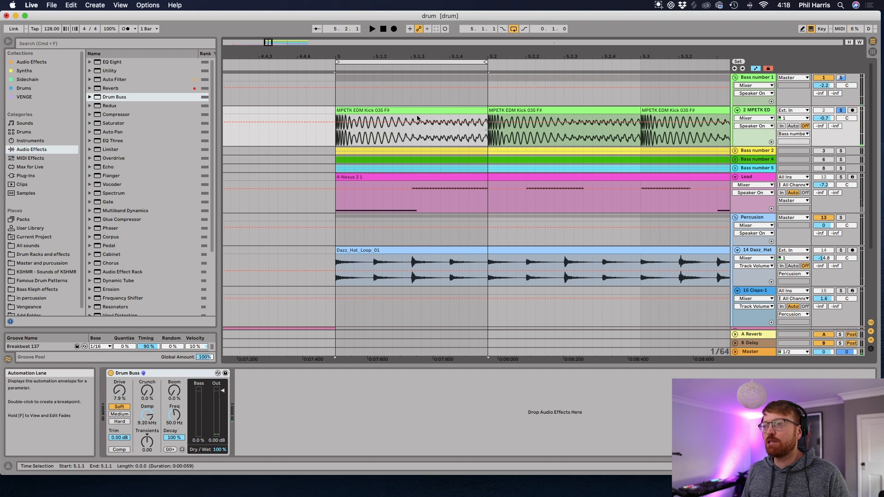
{"action": "mouse_move", "coordinate": [336, 111]}
{"action": "left_mouse_down"}
{"action": "mouse_move", "coordinate": [359, 110]}
{"action": "mouse_move", "coordinate": [337, 109]}
{"action": "left_mouse_up"}
{"action": "key", "text": "space"}
{"action": "key", "text": "space"}
Set the loop around all the kick clips from bar 5 to bar 9 and unsolo the kick track
{"action": "left_click_drag", "start_coordinate": [404, 54], "coordinate": [403, 9]}
{"action": "left_click_drag", "start_coordinate": [410, 62], "coordinate": [612, 67]}
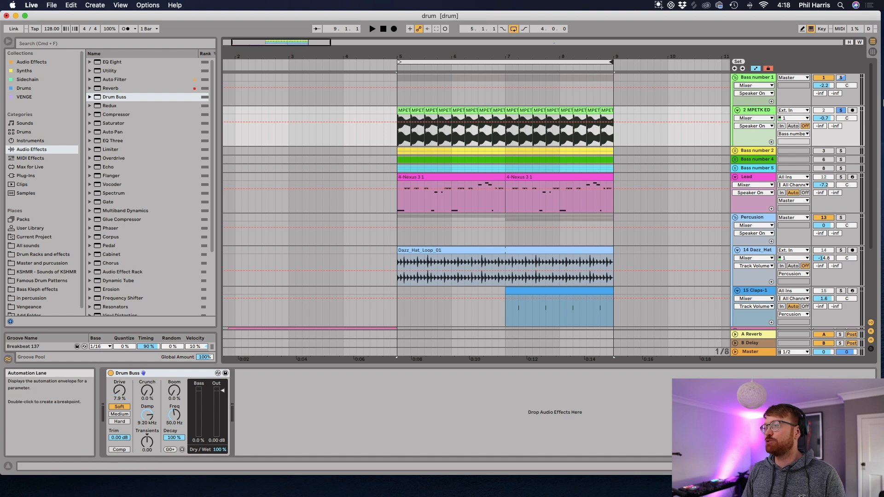
{"action": "left_click", "coordinate": [841, 110]}
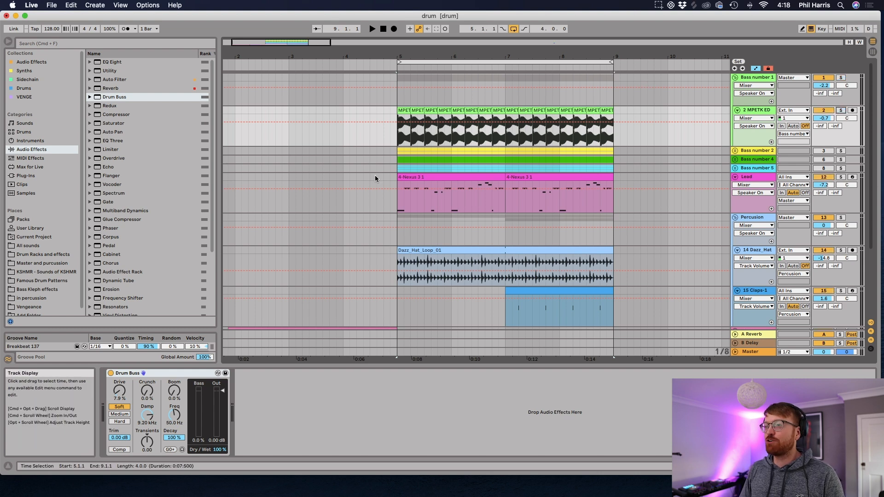
Play the looped section with the kick, lead and percussion together
{"action": "left_click", "coordinate": [325, 206]}
{"action": "key", "text": "space"}
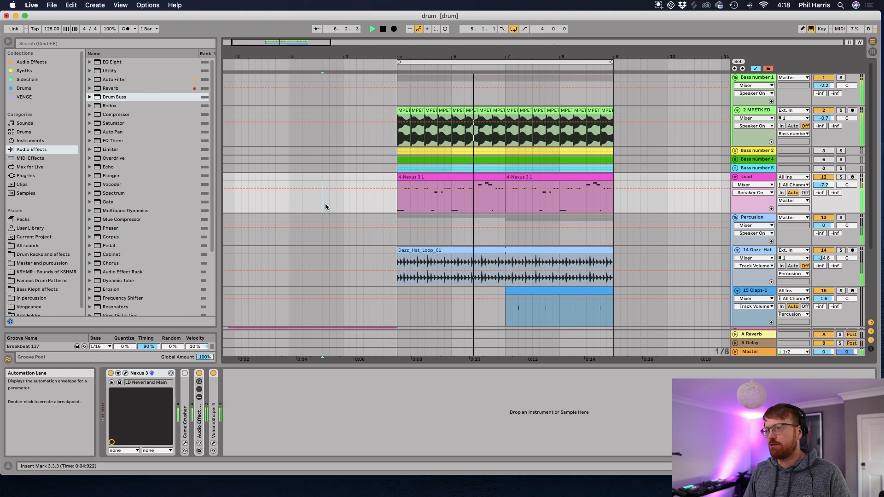
{"action": "key", "text": "space"}
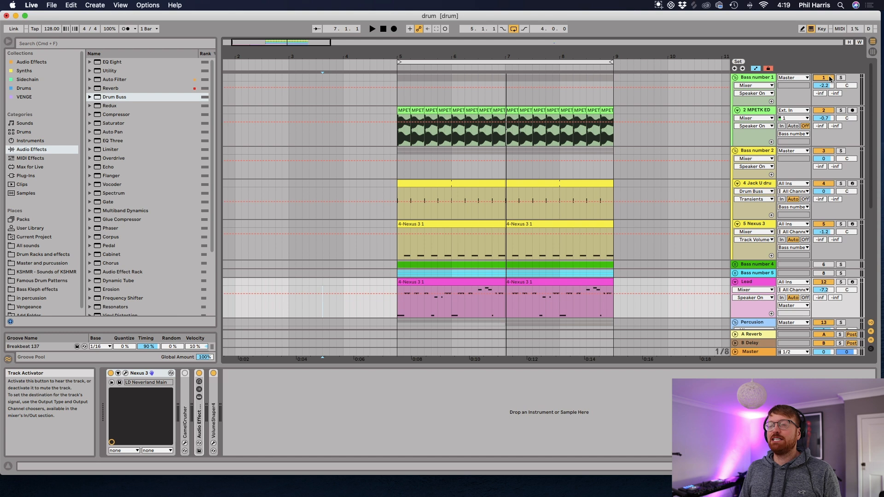
Deactivate and collapse the Bass number 1 group
{"action": "left_click", "coordinate": [818, 78]}
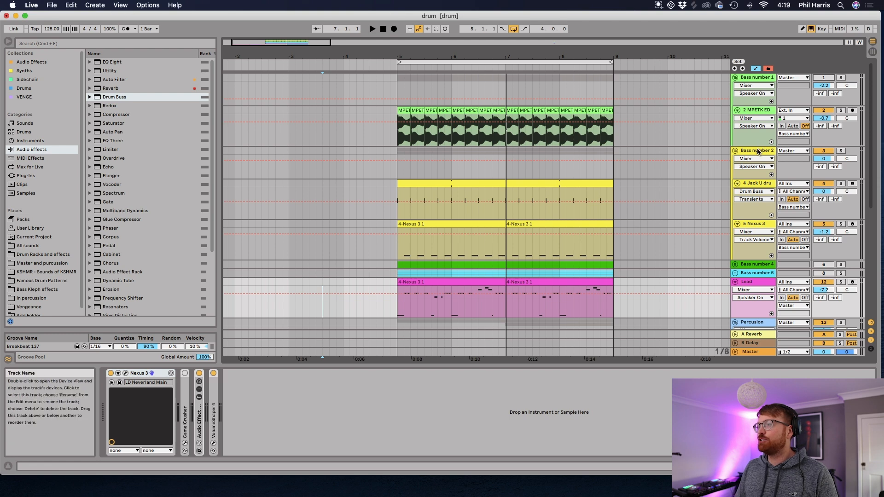
{"action": "left_click", "coordinate": [735, 77]}
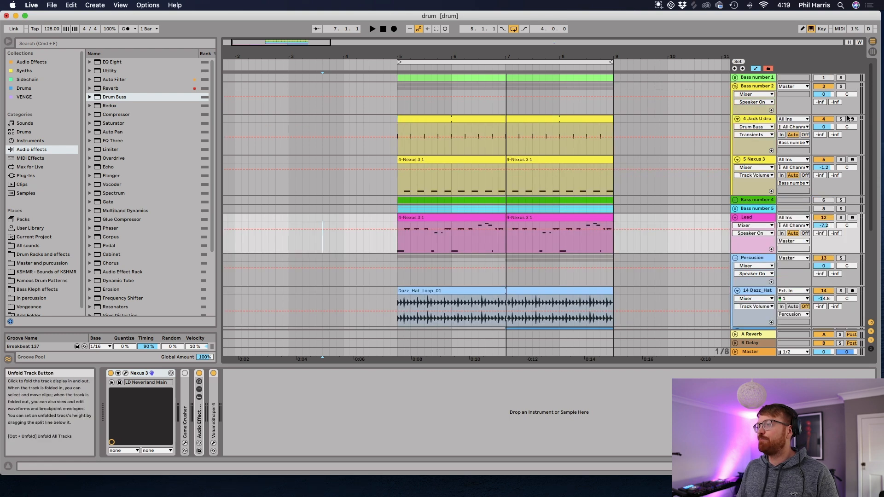
Play the first Jack U drums kick clip in the Bass number 2 group with its track soloed
{"action": "left_click", "coordinate": [421, 118]}
{"action": "key", "text": "space"}
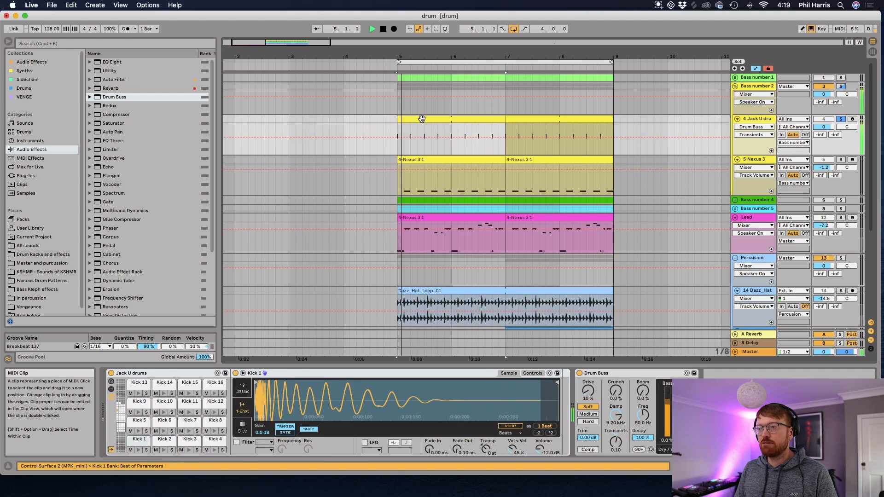
{"action": "key", "text": "space"}
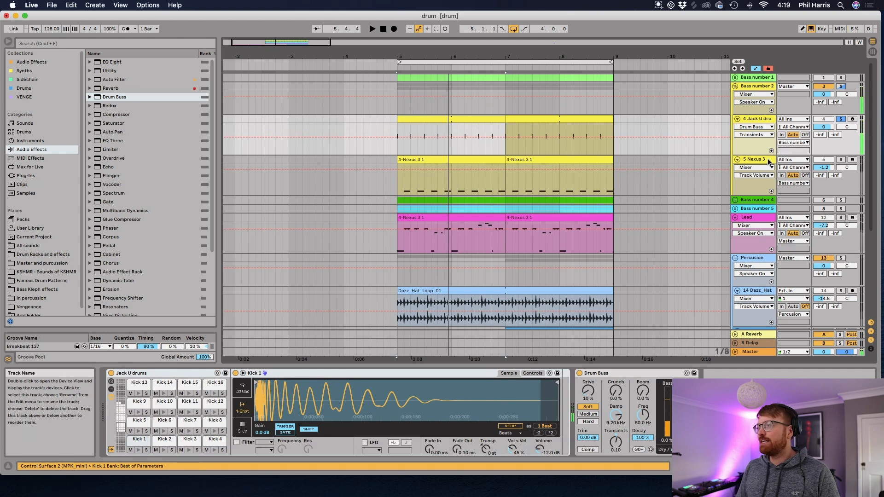
Solo the 5 Nexus 3 bass track in the Bass number 2 group to audition it alone
{"action": "left_click", "coordinate": [844, 164]}
{"action": "left_click", "coordinate": [843, 161]}
{"action": "left_click_drag", "start_coordinate": [423, 57], "coordinate": [423, 107]}
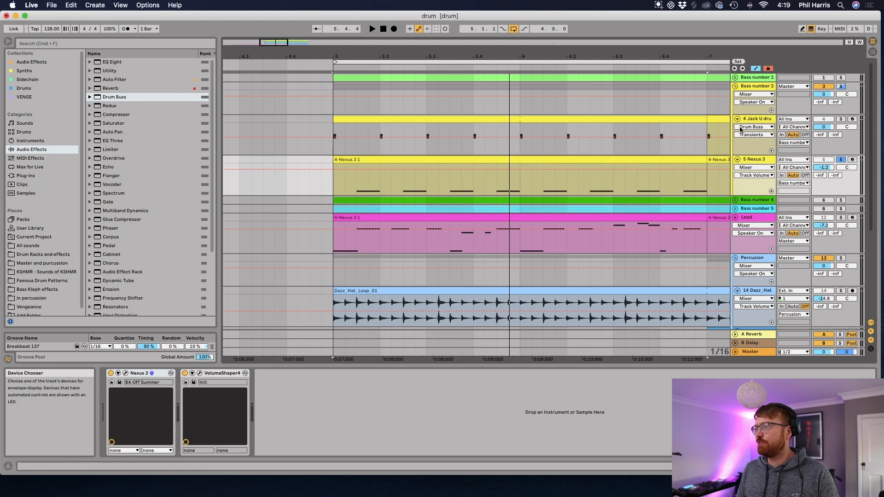
Solo the whole Bass number 2 group and play its kick and Nexus bass together
{"action": "left_click", "coordinate": [840, 86]}
{"action": "left_click", "coordinate": [839, 85]}
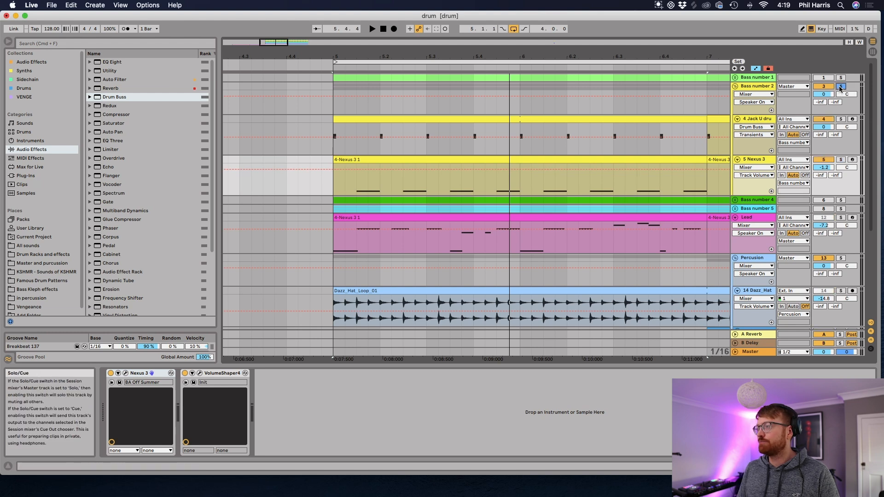
{"action": "key", "text": "space"}
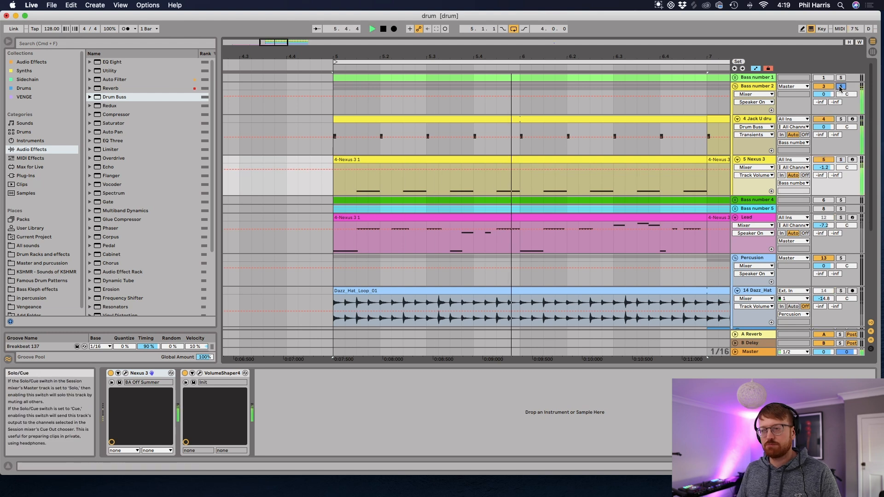
Open the first Nexus 3 bass clip's MIDI notes and enlarge the note editor to examine the F#1 pattern
{"action": "left_click", "coordinate": [650, 159]}
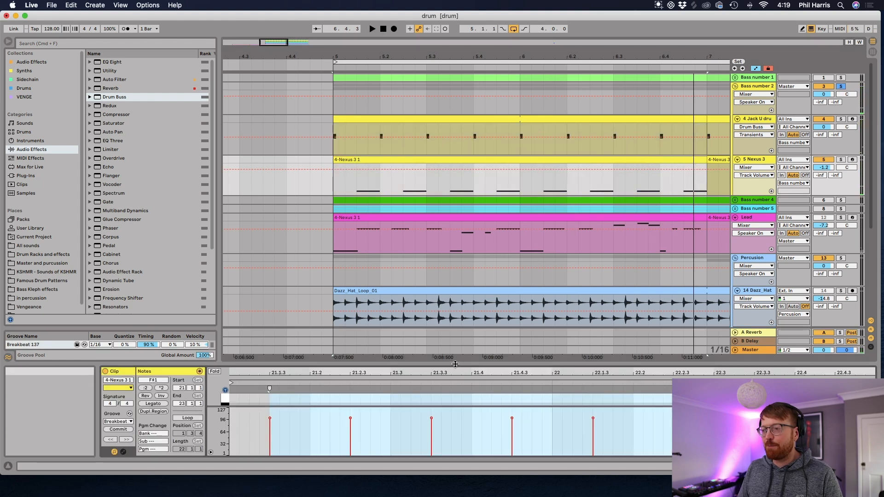
{"action": "left_click_drag", "start_coordinate": [457, 369], "coordinate": [468, 213]}
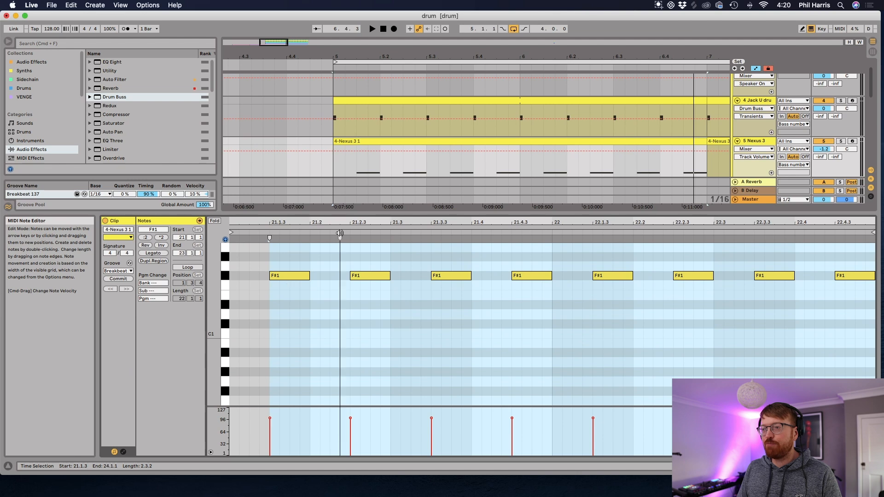
{"action": "left_click_drag", "start_coordinate": [335, 213], "coordinate": [335, 282]}
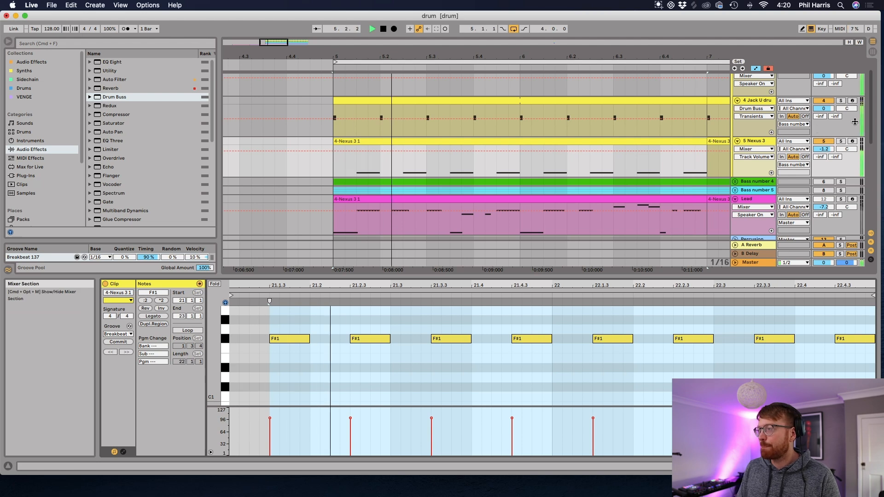
Clear the bass solo and play the full looped section with Bass number 2 and the lead
{"action": "left_click", "coordinate": [843, 101]}
{"action": "left_click", "coordinate": [843, 102]}
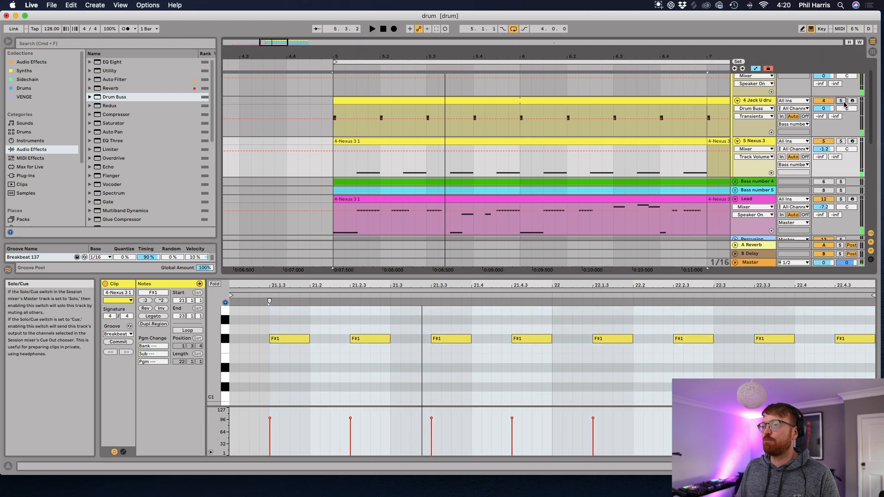
{"action": "scroll", "coordinate": [618, 103], "scroll_direction": "down", "scroll_amount": 5}
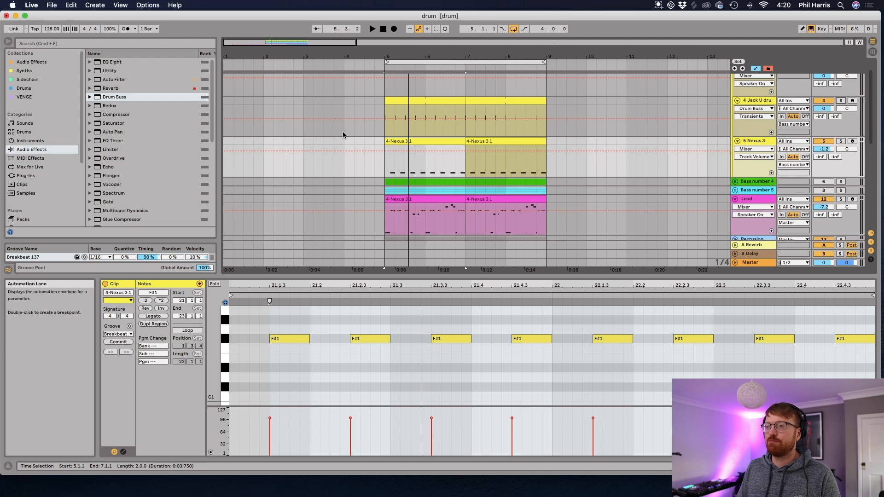
{"action": "left_click", "coordinate": [326, 133]}
{"action": "key", "text": "space"}
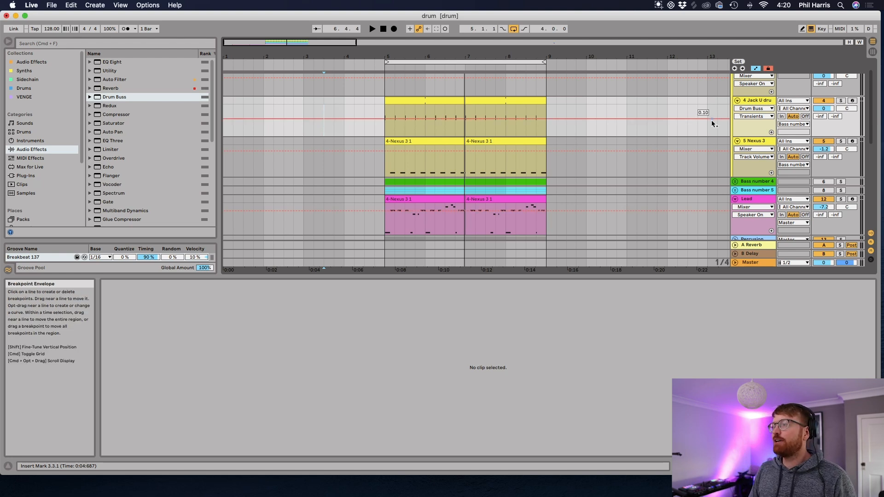
Collapse the Bass number 2 group and play the Bass number 4 kick clips in solo
{"action": "scroll", "coordinate": [774, 111], "scroll_direction": "up", "scroll_amount": 3}
{"action": "left_click", "coordinate": [736, 86]}
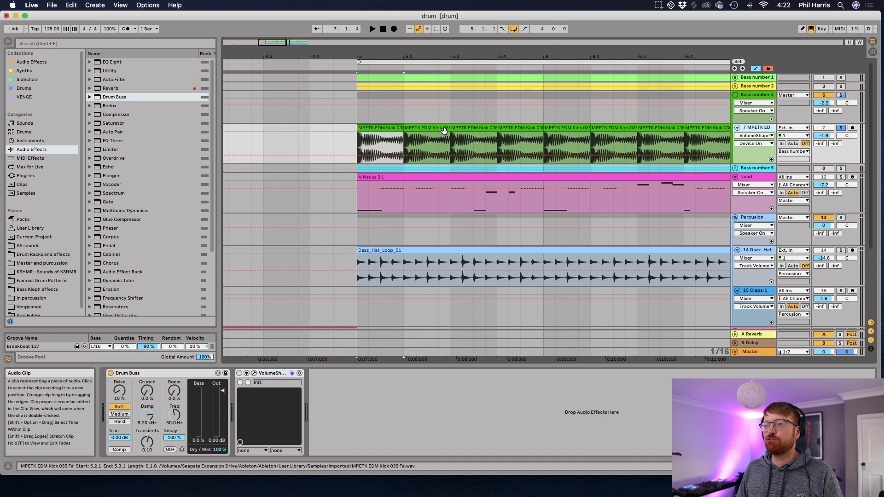
{"action": "key", "text": "space"}
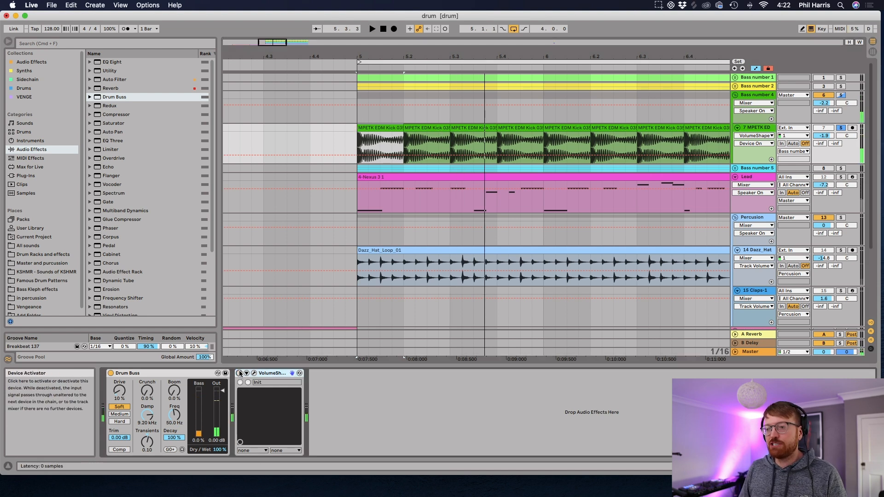
Activate VolumeShaper 4 on the Bass number 4 kick track, vary its Mix during playback, return Mix to 0%, and close the plug-in window
{"action": "left_click", "coordinate": [254, 373]}
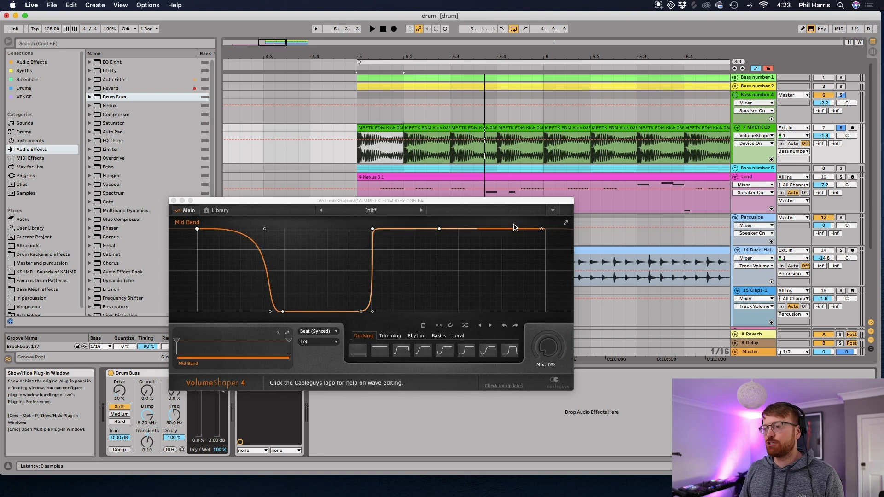
{"action": "mouse_move", "coordinate": [548, 349]}
{"action": "left_mouse_down"}
{"action": "mouse_move", "coordinate": [548, 302]}
{"action": "mouse_move", "coordinate": [546, 347]}
{"action": "left_mouse_up"}
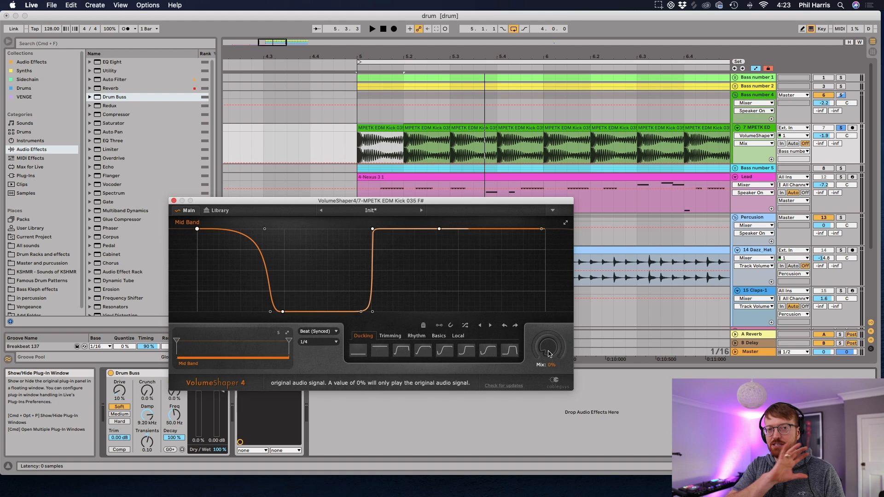
{"action": "key", "text": "space"}
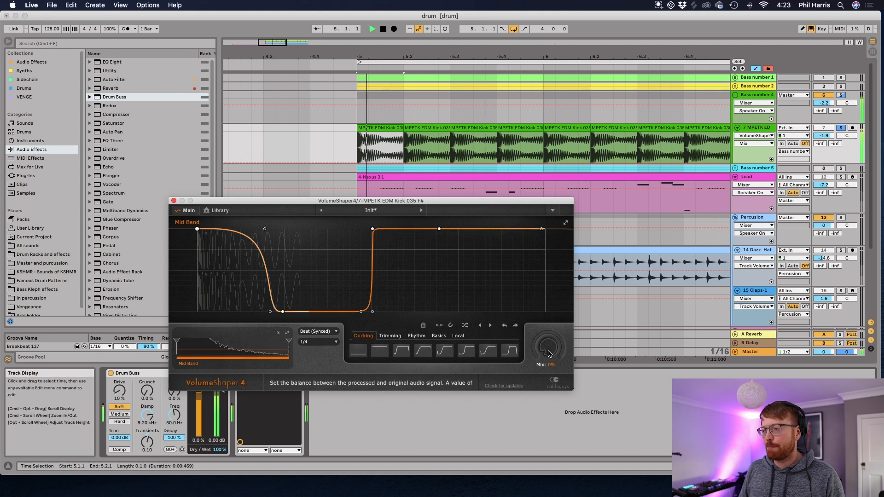
{"action": "mouse_move", "coordinate": [548, 354]}
{"action": "left_mouse_down"}
{"action": "mouse_move", "coordinate": [549, 285]}
{"action": "mouse_move", "coordinate": [549, 354]}
{"action": "left_mouse_up"}
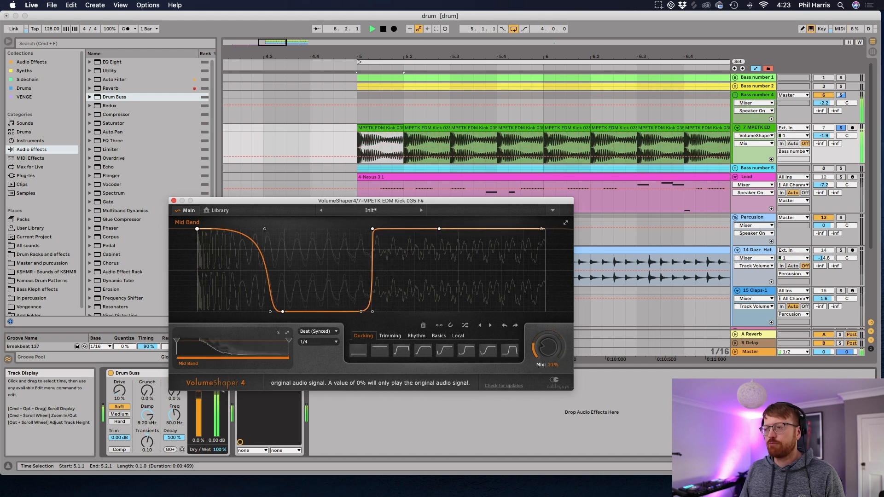
{"action": "key", "text": "space"}
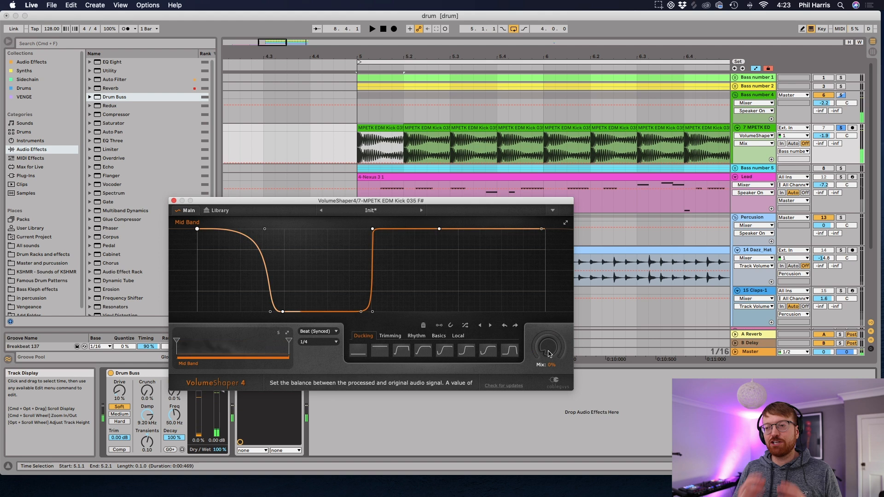
{"action": "left_click", "coordinate": [174, 201]}
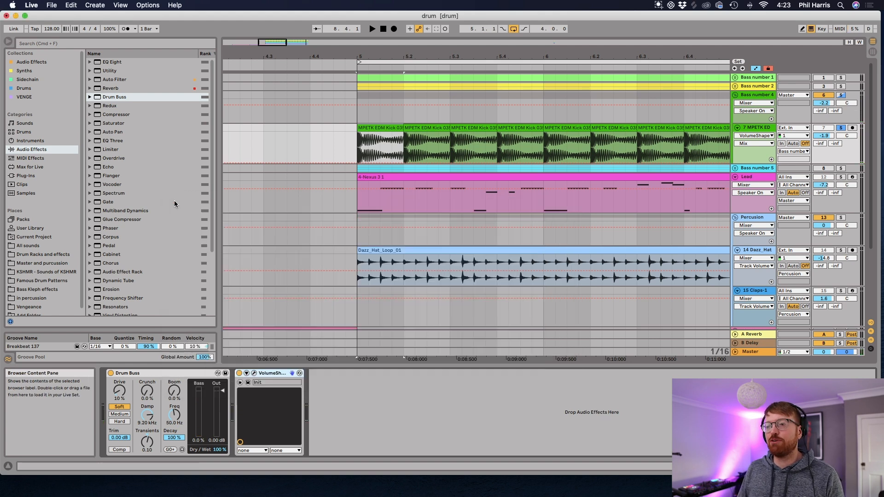
Bypass VolumeShaper 4 on the kick track, collapse the Bass number 4 group, and expand and solo Bass number 5
{"action": "left_click", "coordinate": [239, 373]}
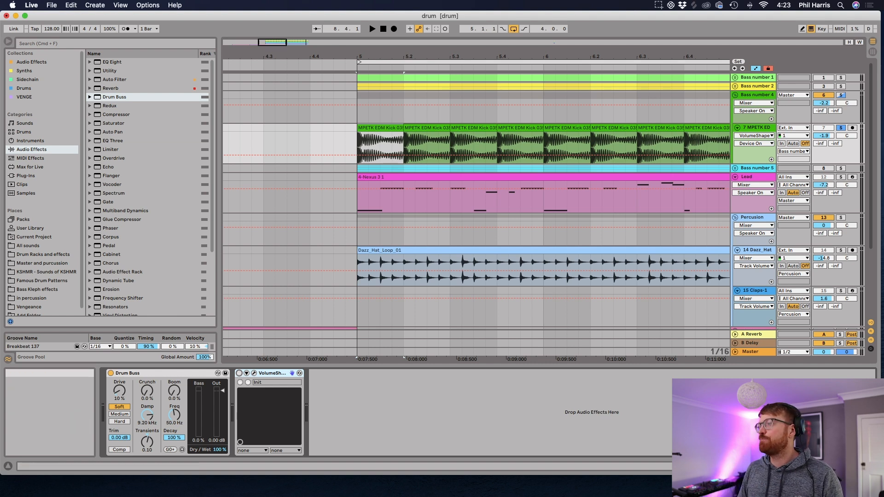
{"action": "left_click", "coordinate": [735, 95]}
{"action": "left_click", "coordinate": [735, 103]}
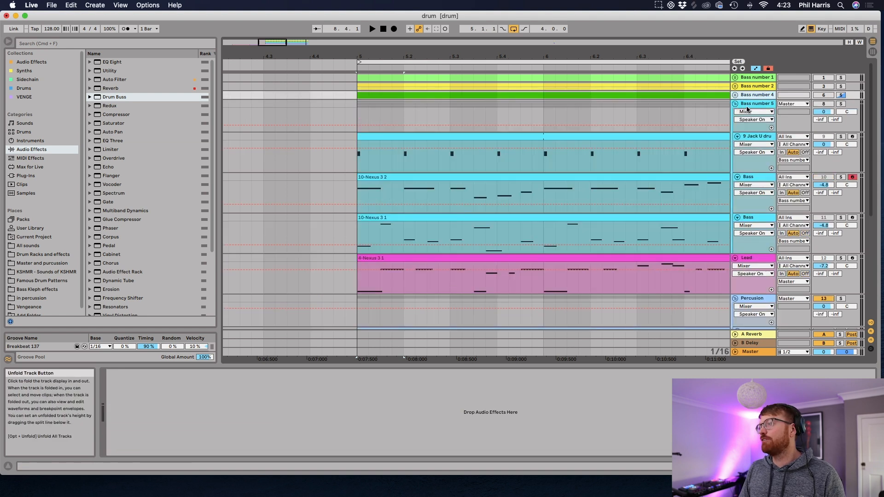
{"action": "left_click", "coordinate": [840, 104]}
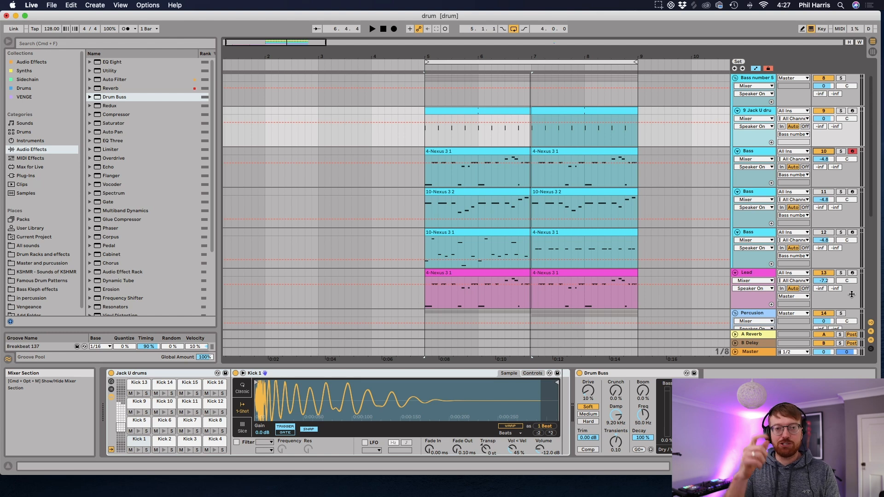
Audition the lead in solo and the first Bass track of Bass number 5 in solo
{"action": "left_click", "coordinate": [841, 273]}
{"action": "key", "text": "space"}
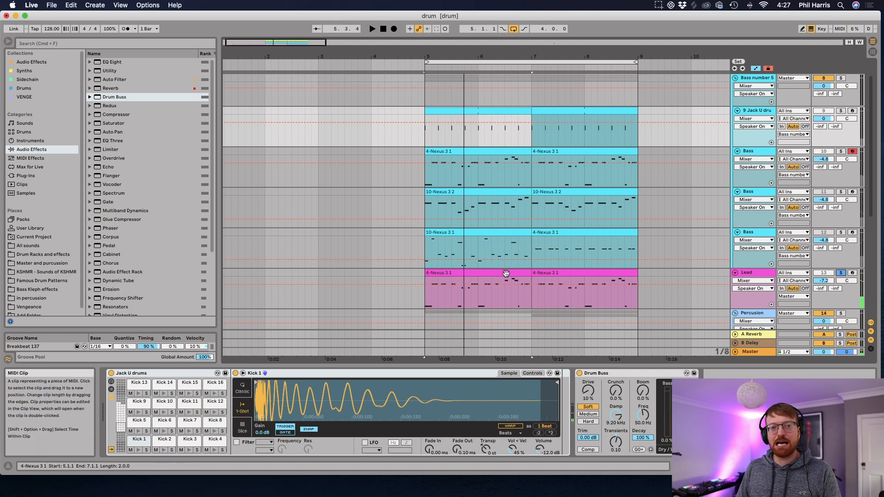
{"action": "left_click", "coordinate": [841, 152]}
{"action": "key", "text": "space"}
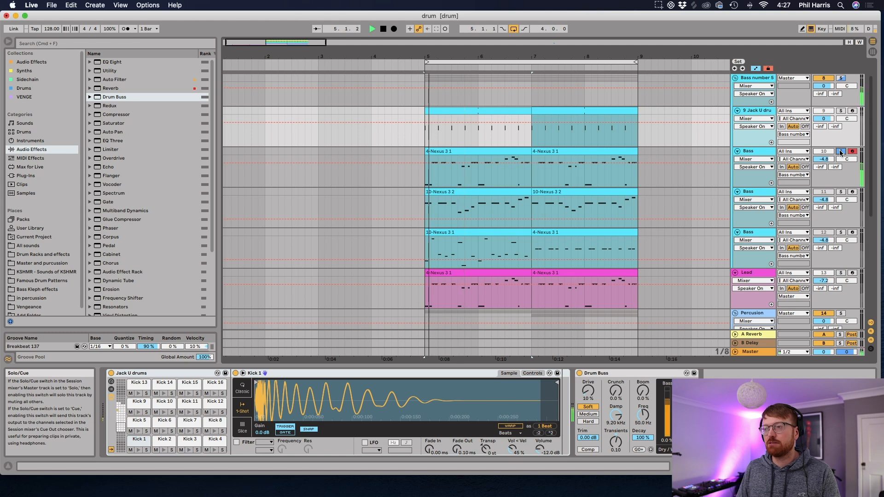
{"action": "key", "text": "space"}
Solo the Jack U drums kick together with the first Bass track and play them
{"action": "left_click", "coordinate": [840, 151]}
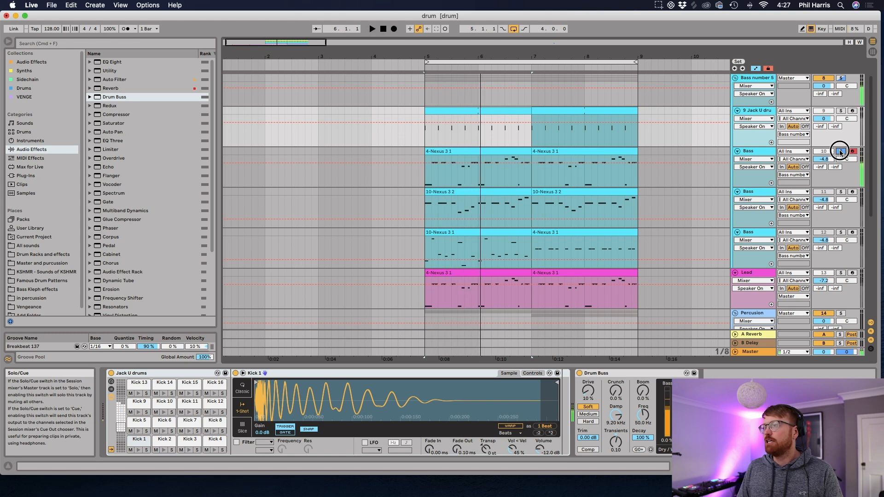
{"action": "left_click", "coordinate": [842, 109]}
{"action": "left_click", "coordinate": [841, 151]}
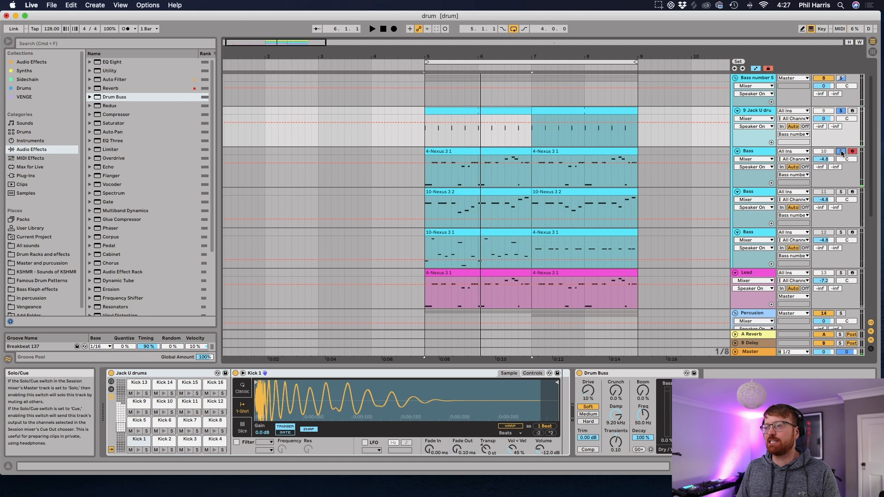
{"action": "key", "text": "space"}
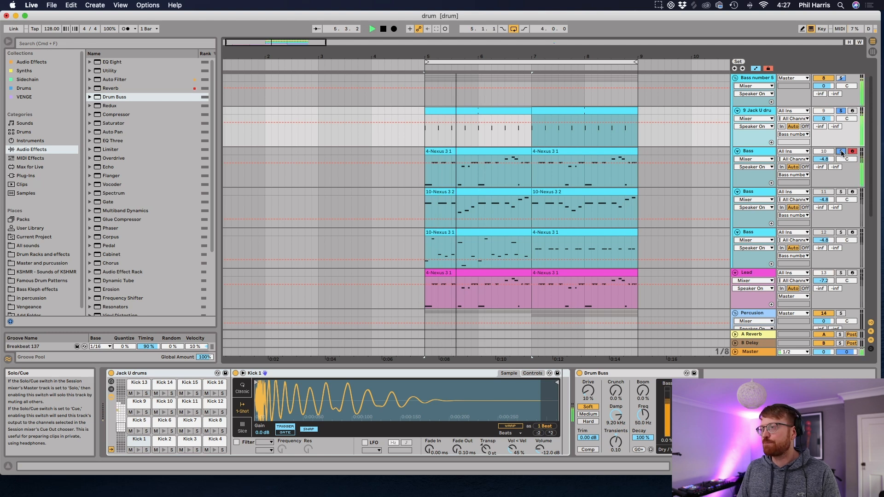
Clear the solos and play the section from 3.3.1 with the first Bass track, lead and percussion
{"action": "left_click", "coordinate": [841, 151]}
{"action": "key", "text": "space"}
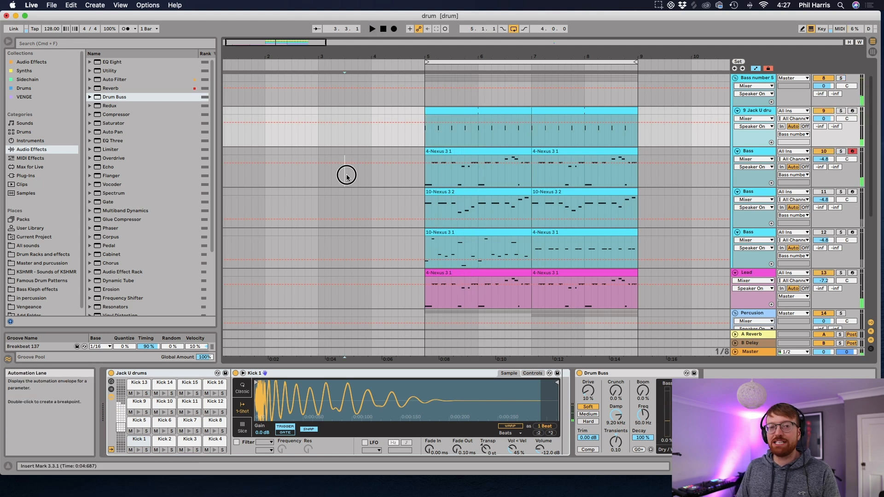
{"action": "left_click", "coordinate": [346, 177]}
{"action": "key", "text": "space"}
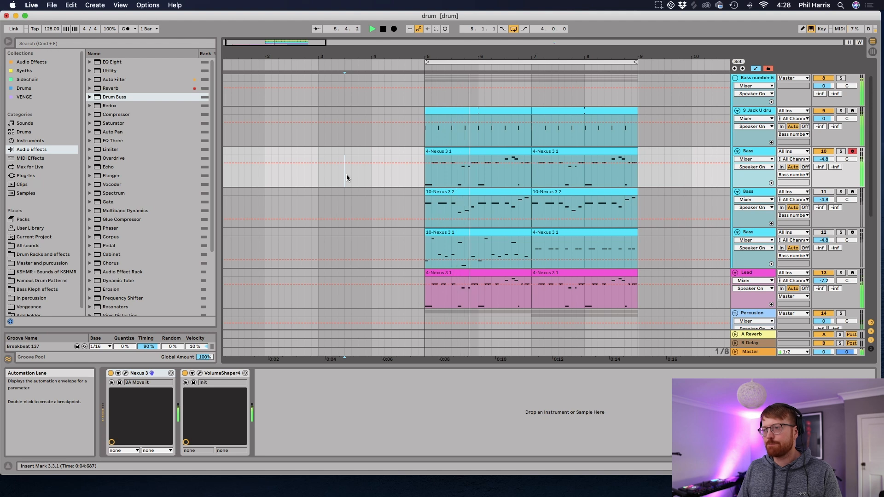
{"action": "key", "text": "space"}
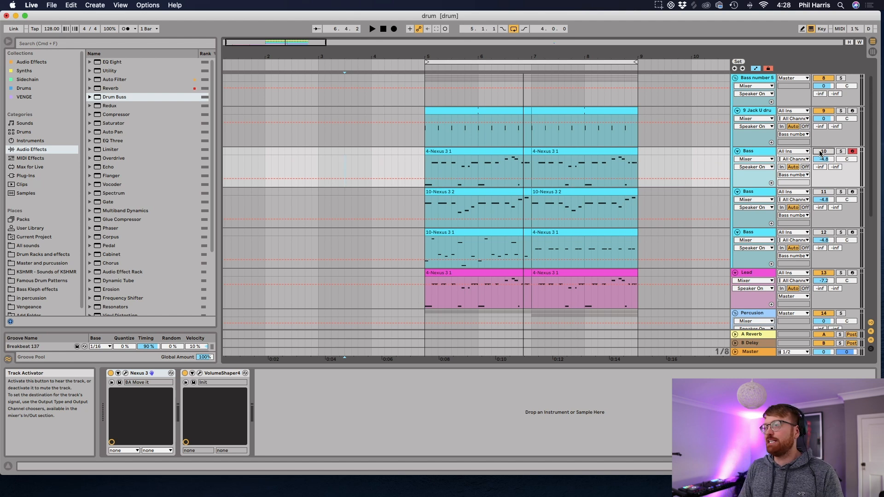
Swap the first Bass track for the second one and play the soloed Bass number 5 group from its first kick clip
{"action": "left_click", "coordinate": [824, 193]}
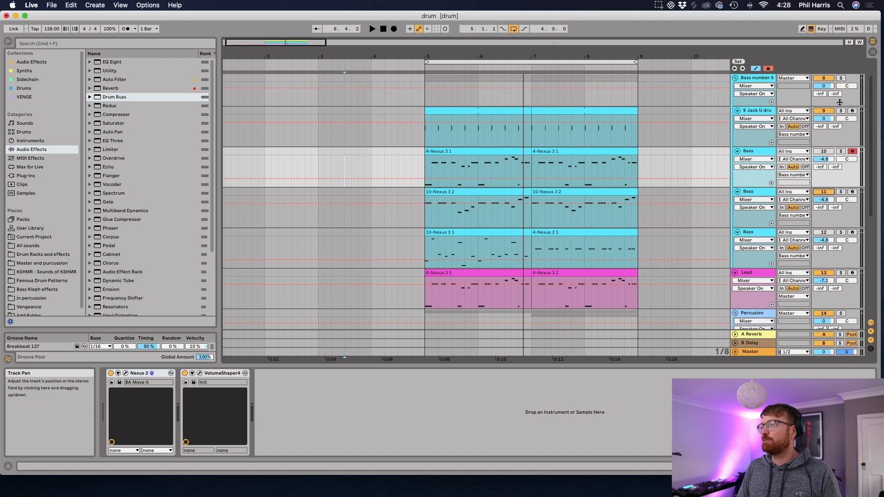
{"action": "left_click", "coordinate": [841, 78]}
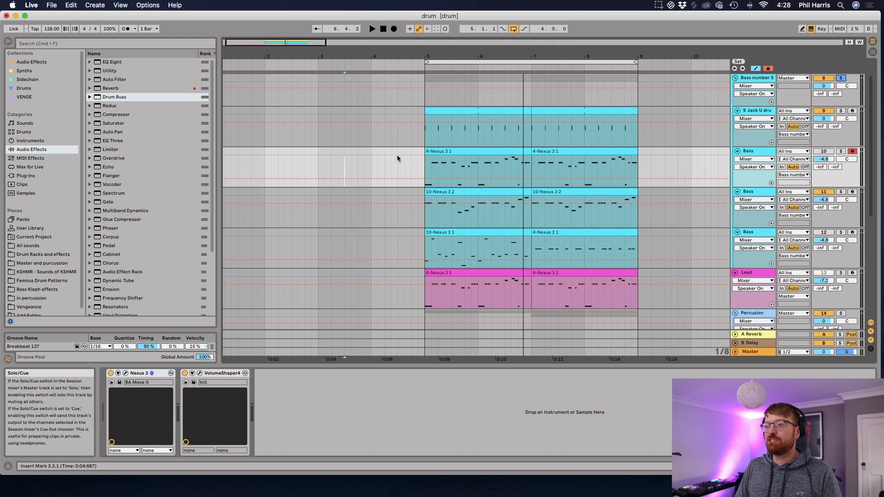
{"action": "left_click", "coordinate": [434, 111]}
{"action": "key", "text": "space"}
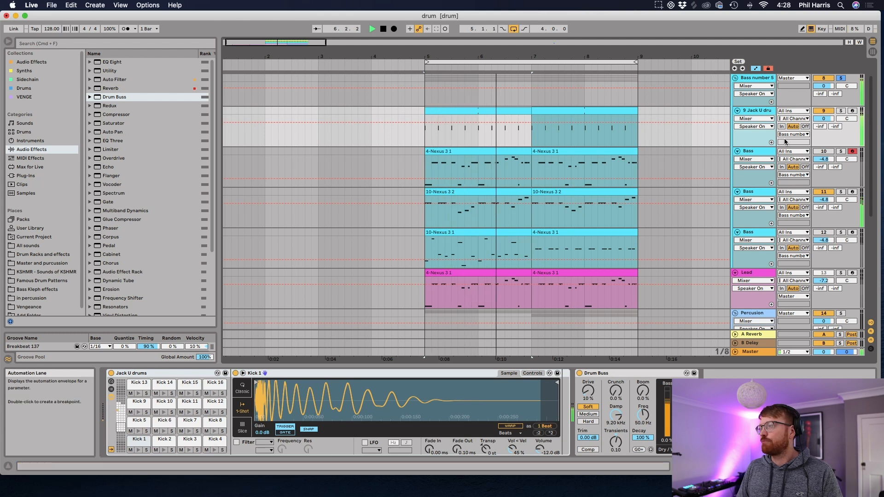
{"action": "key", "text": "space"}
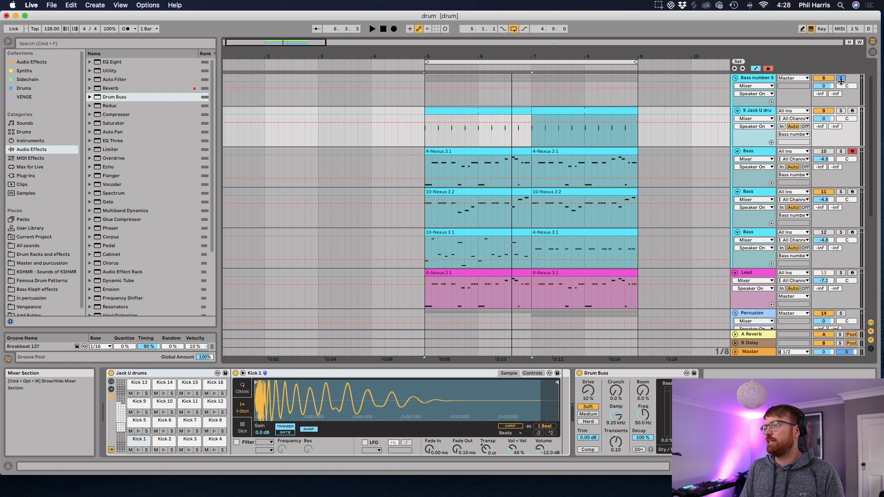
Clear the Bass number 5 solo and play from 3.4.1 with the second Bass track, lead and percussion
{"action": "left_click", "coordinate": [841, 193]}
{"action": "left_click", "coordinate": [841, 193]}
{"action": "left_click", "coordinate": [360, 280]}
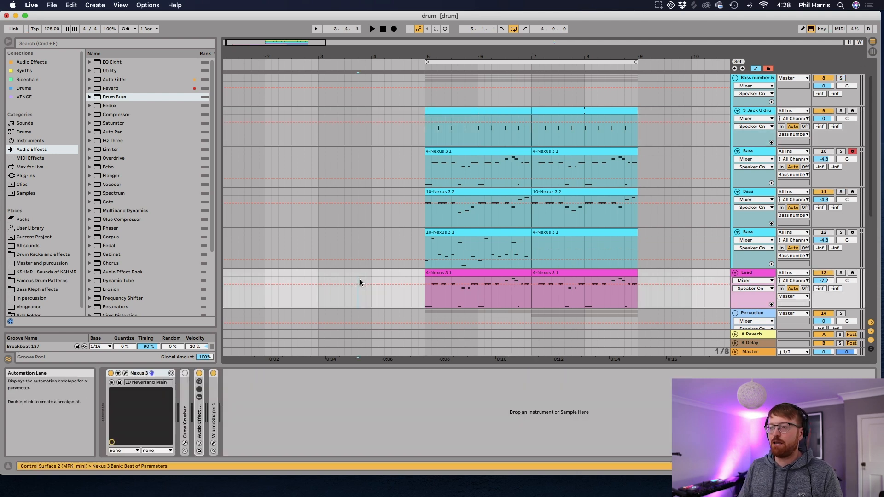
{"action": "key", "text": "space"}
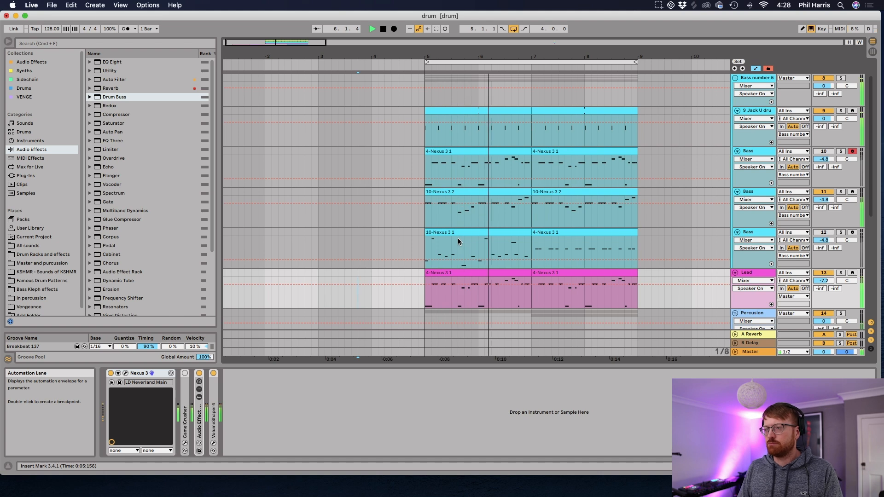
{"action": "key", "text": "space"}
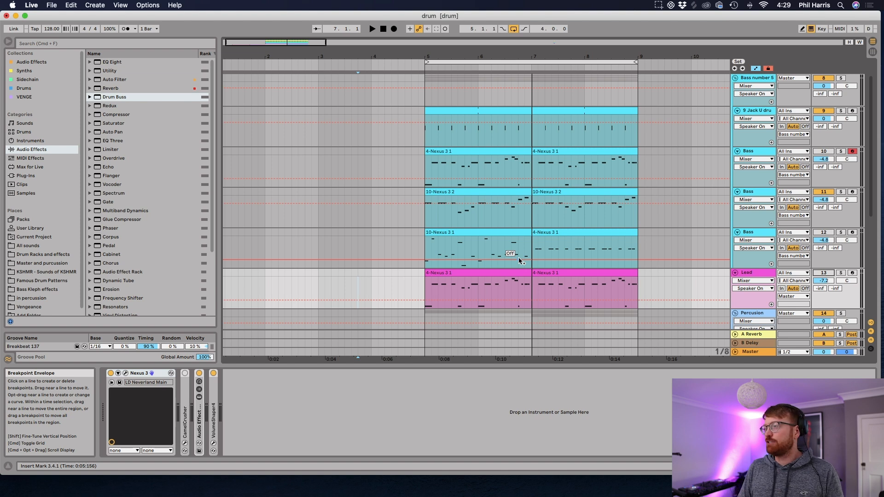
Swap the second Bass track for the third one and play both of its clips with the kick
{"action": "left_click", "coordinate": [829, 192]}
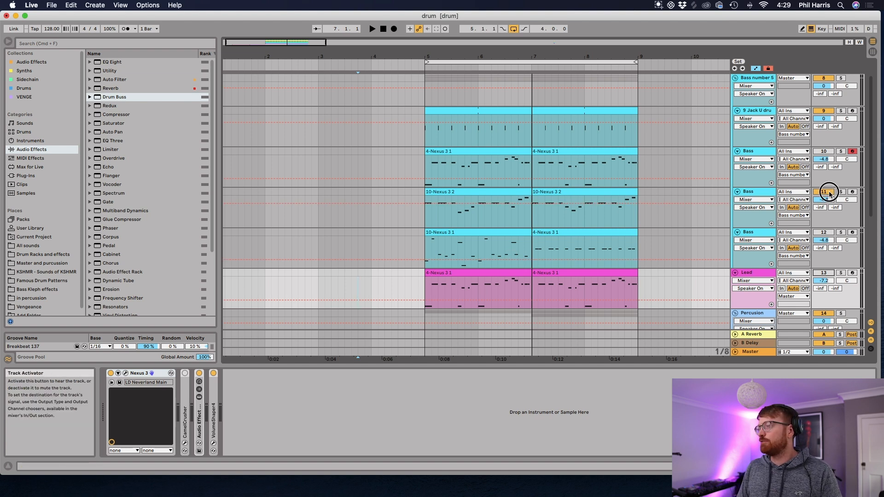
{"action": "left_click", "coordinate": [824, 232]}
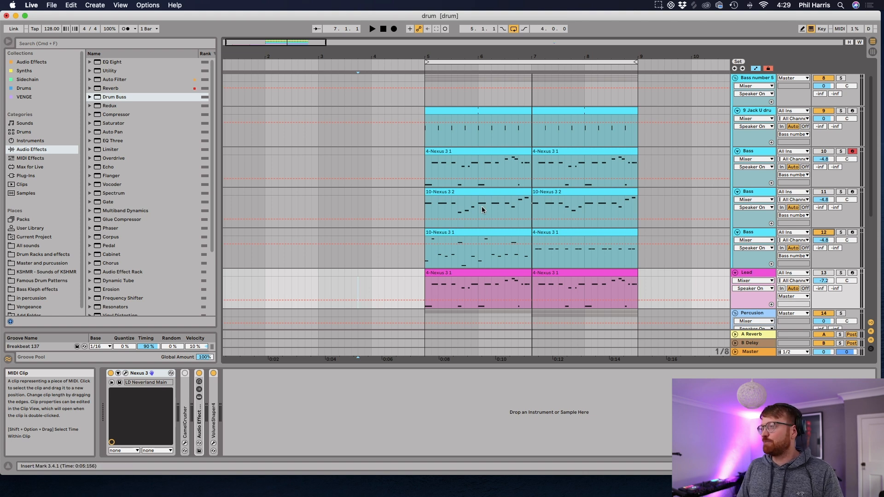
{"action": "key", "text": "space"}
{"action": "left_click", "coordinate": [440, 232]}
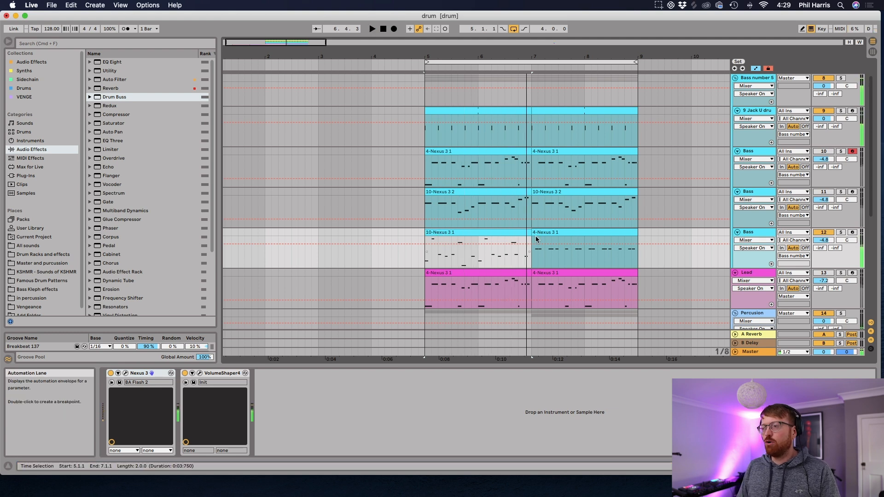
{"action": "left_click", "coordinate": [555, 231]}
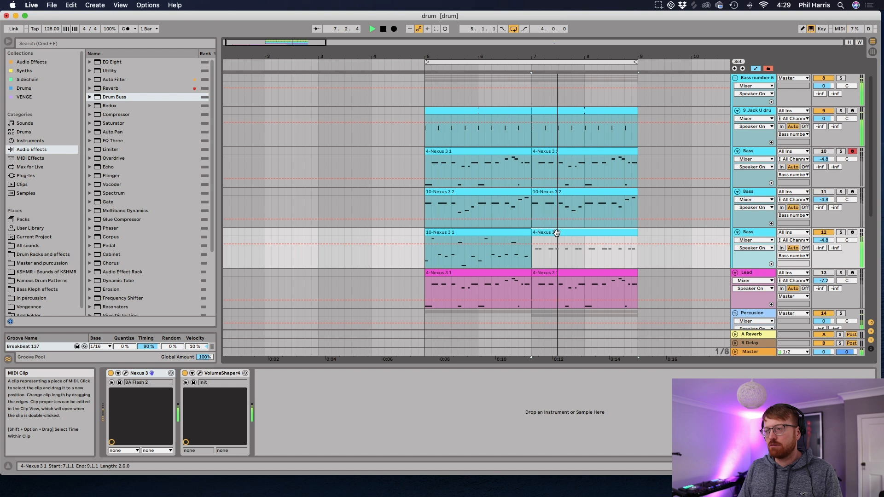
{"action": "key", "text": "space"}
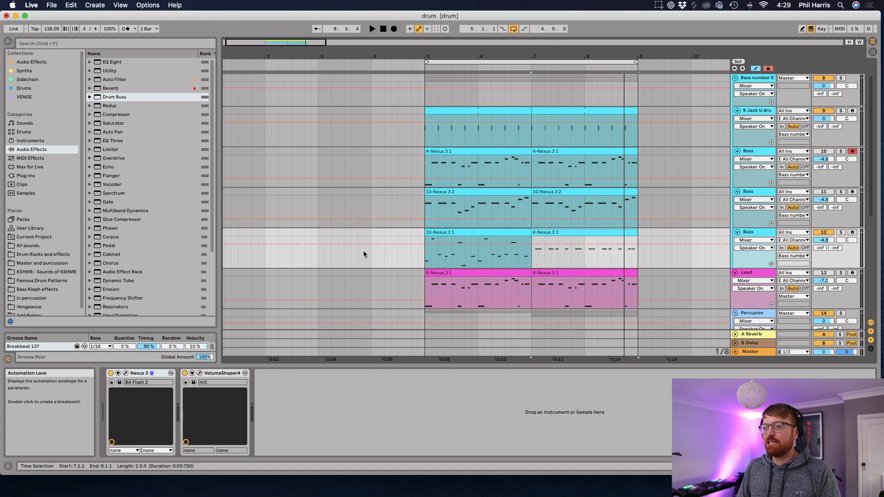
Play the looped section from 3.3.3 with the third Bass track active
{"action": "left_click", "coordinate": [350, 256]}
{"action": "key", "text": "space"}
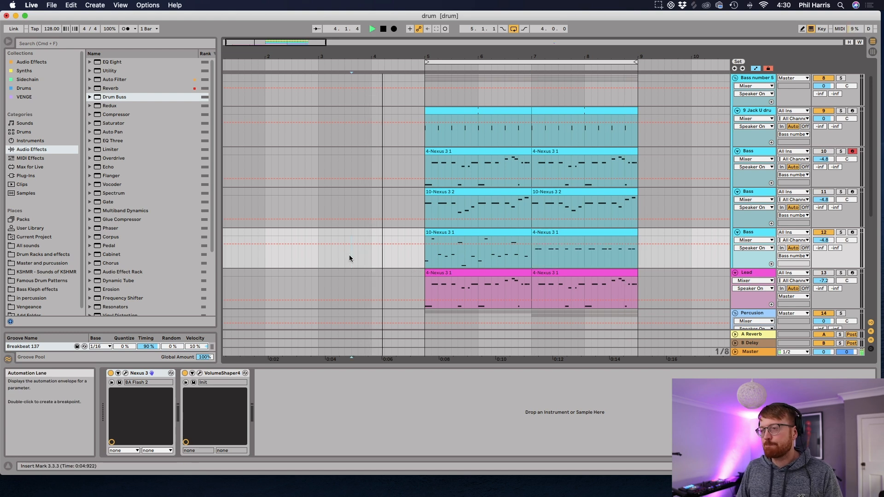